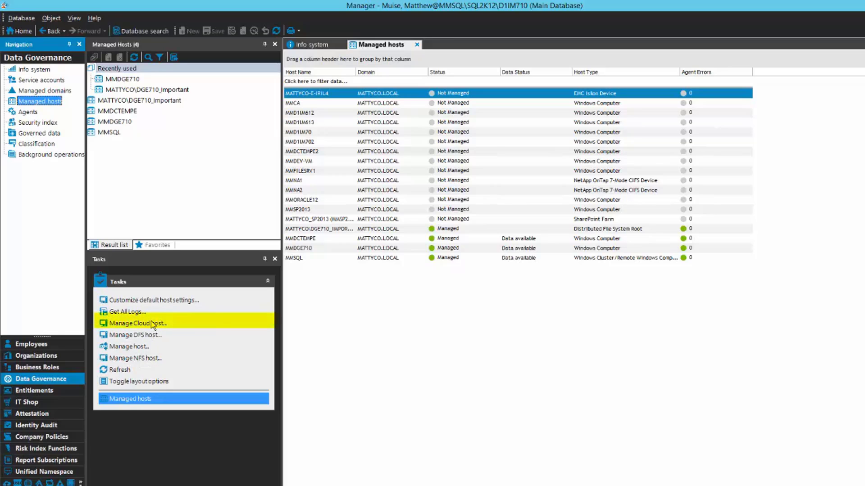
Start a new cloud-managed host, then move the Managed Host Settings dialog up and enlarge it.
{"action": "left_click", "coordinate": [139, 325]}
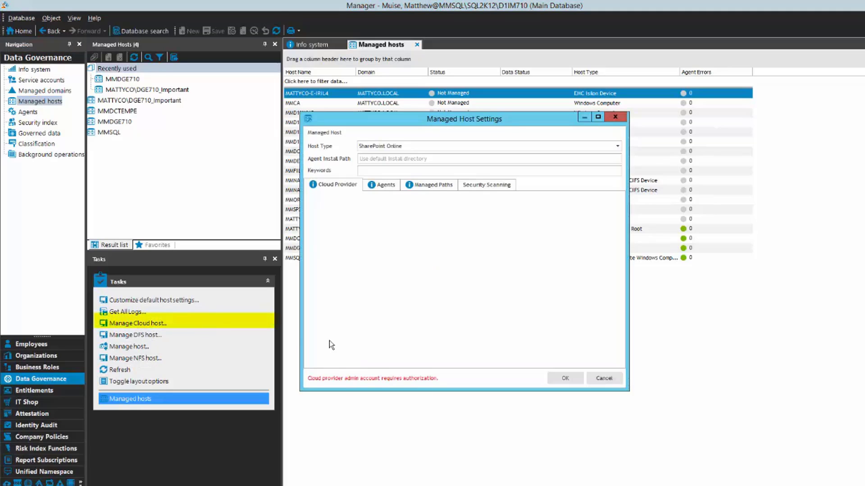
{"action": "left_click_drag", "start_coordinate": [505, 123], "coordinate": [497, 89]}
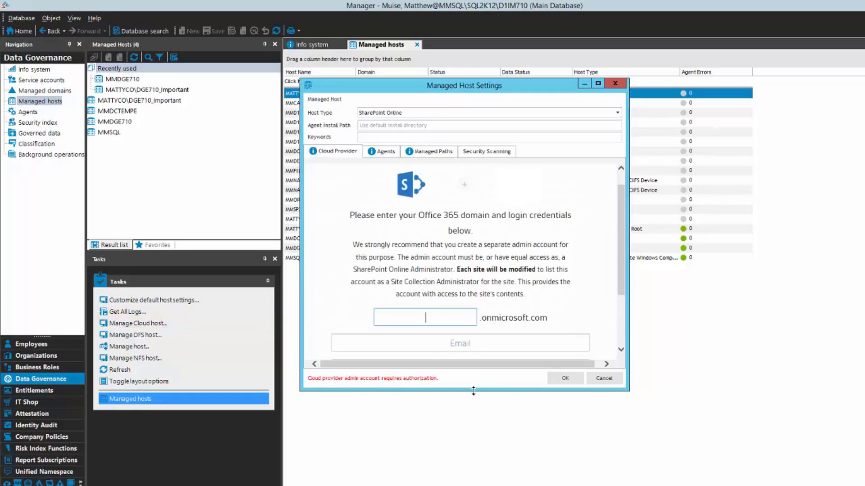
{"action": "left_click_drag", "start_coordinate": [474, 391], "coordinate": [474, 481]}
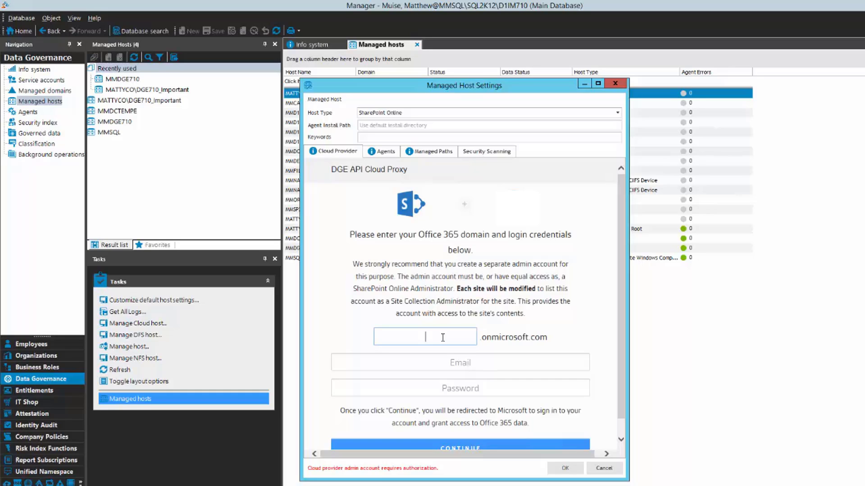
Submit Office 365 domain 'dgeprod' with the admin e-mail and pasted password.
{"action": "type", "text": "dgeprod"}
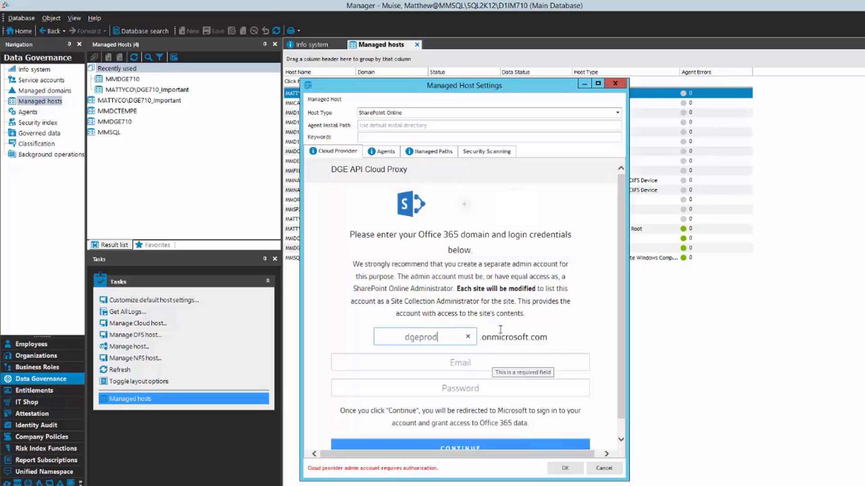
{"action": "left_click", "coordinate": [477, 362]}
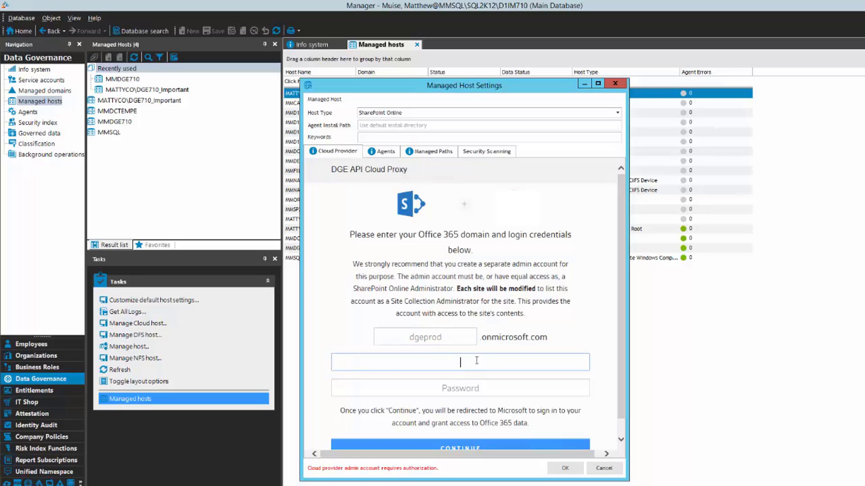
{"action": "key", "text": "Tab"}
{"action": "key", "text": "ctrl+v"}
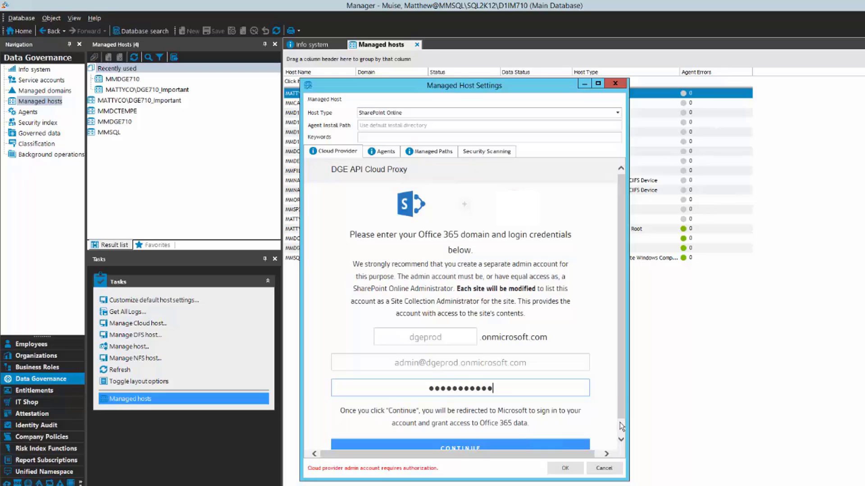
{"action": "scroll", "coordinate": [622, 427], "scroll_direction": "down", "scroll_amount": 1}
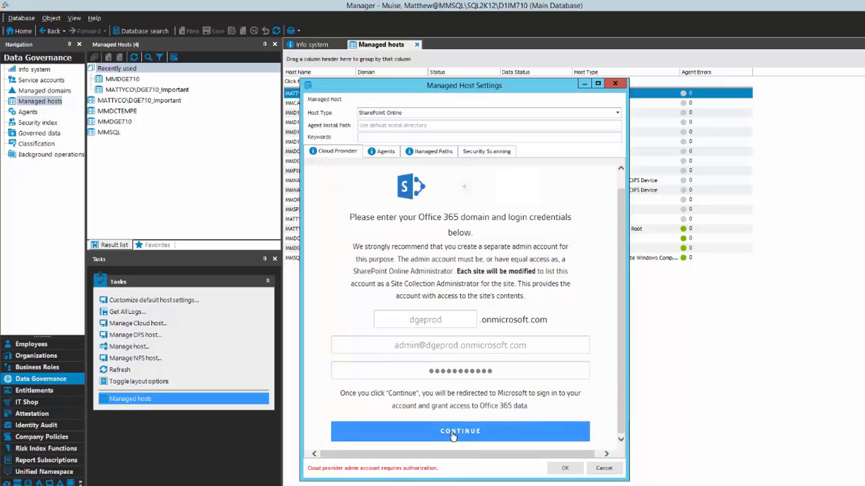
{"action": "left_click", "coordinate": [453, 434]}
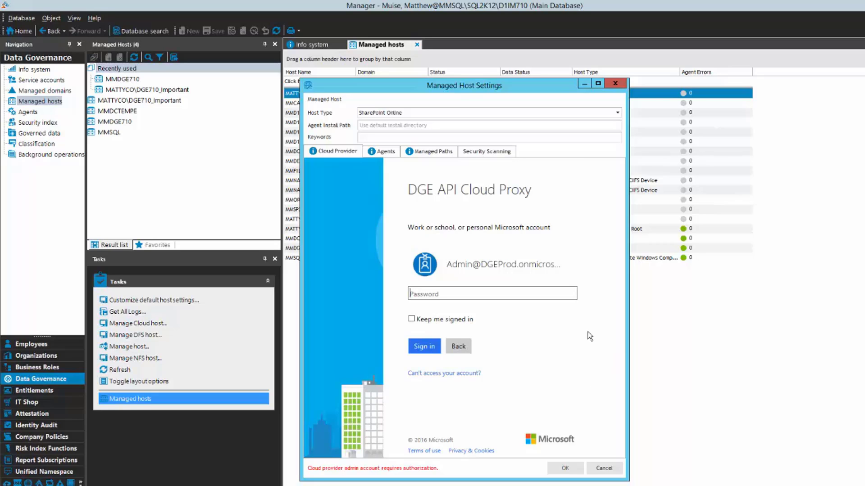
Enter the Microsoft admin account password and sign in.
{"action": "left_click", "coordinate": [466, 296]}
{"action": "type", "text": "•••••••••••"}
{"action": "left_click", "coordinate": [424, 347]}
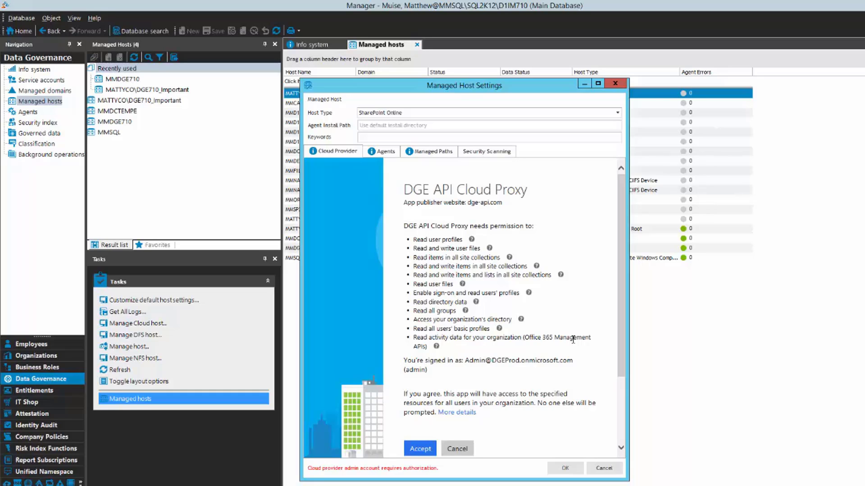
Accept the cloud proxy permissions and add agent MMDGE710 with the MATTYCO\Administrator service account.
{"action": "left_click", "coordinate": [421, 449]}
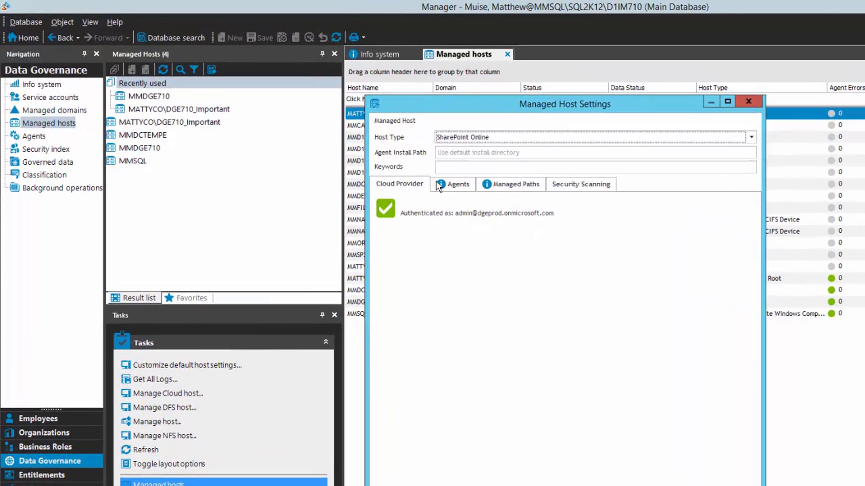
{"action": "left_click", "coordinate": [466, 186]}
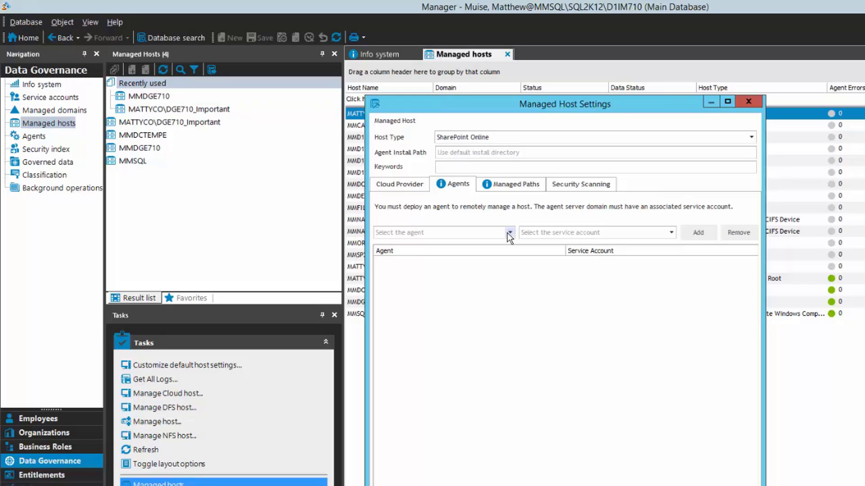
{"action": "left_click", "coordinate": [510, 232]}
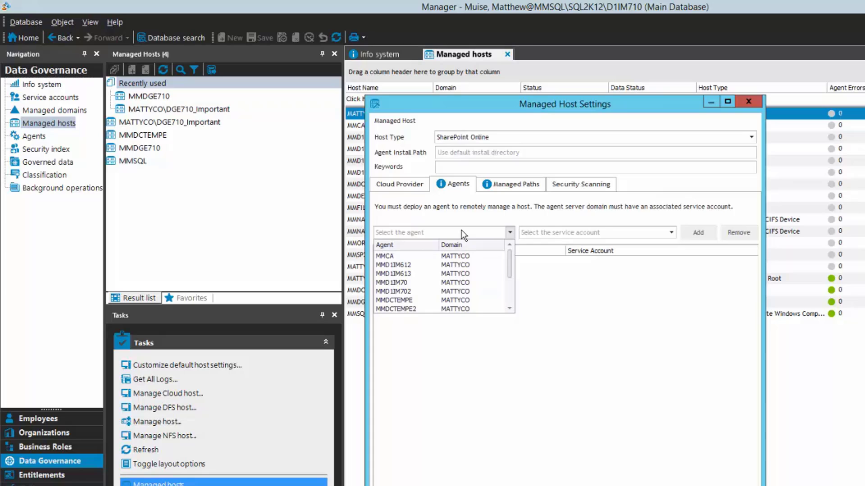
{"action": "type", "text": "MMDGE710"}
{"action": "key", "text": "Return"}
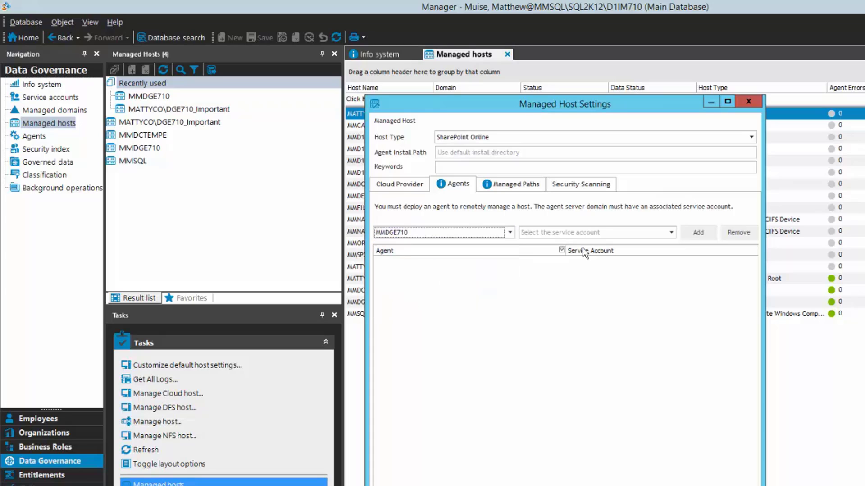
{"action": "left_click", "coordinate": [671, 233]}
{"action": "left_click", "coordinate": [600, 258]}
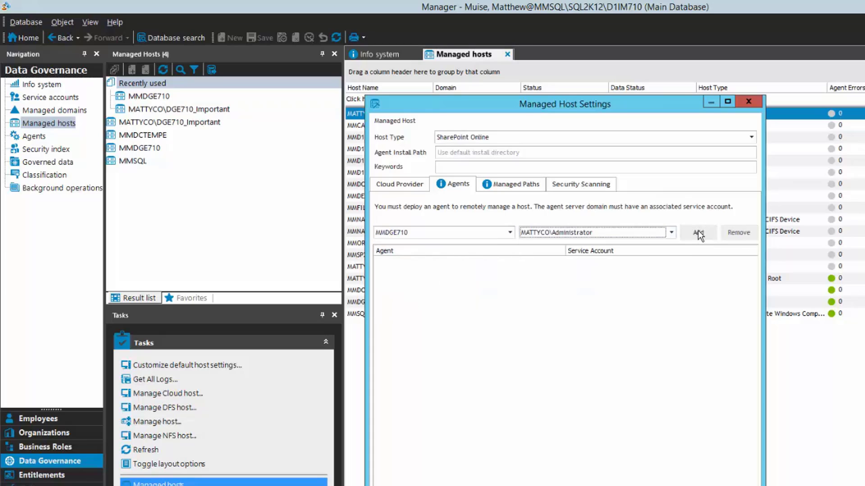
{"action": "left_click", "coordinate": [698, 233]}
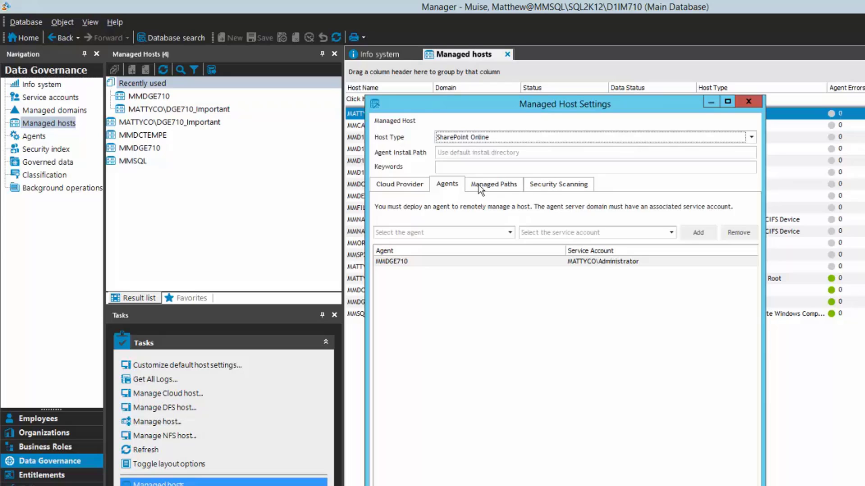
Add the APAC, EMEA and North America Finance folders under Finance Documents as managed paths.
{"action": "left_click", "coordinate": [491, 186]}
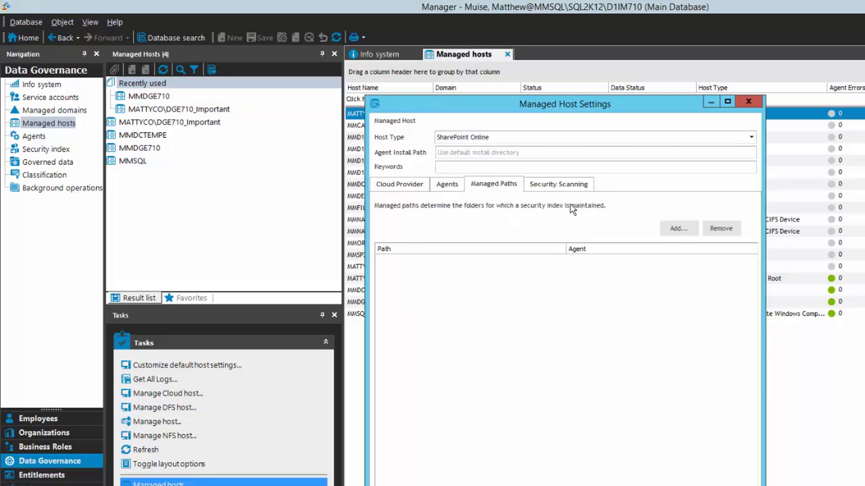
{"action": "left_click", "coordinate": [678, 229]}
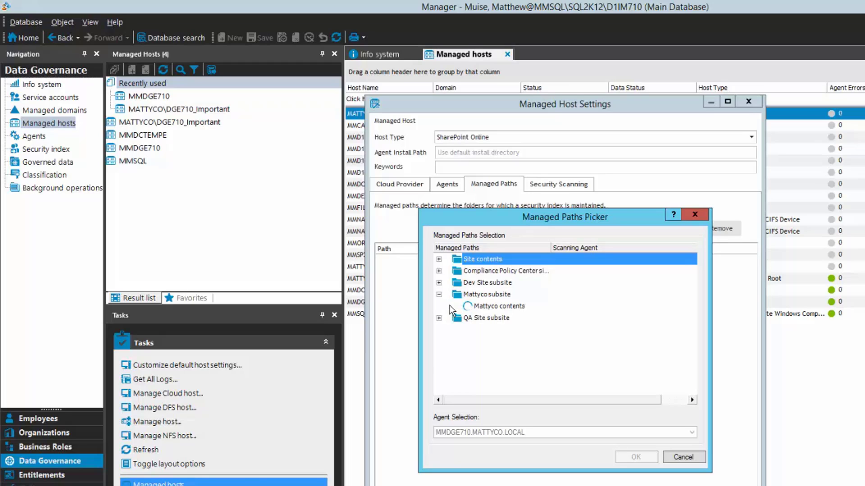
{"action": "left_click", "coordinate": [460, 329]}
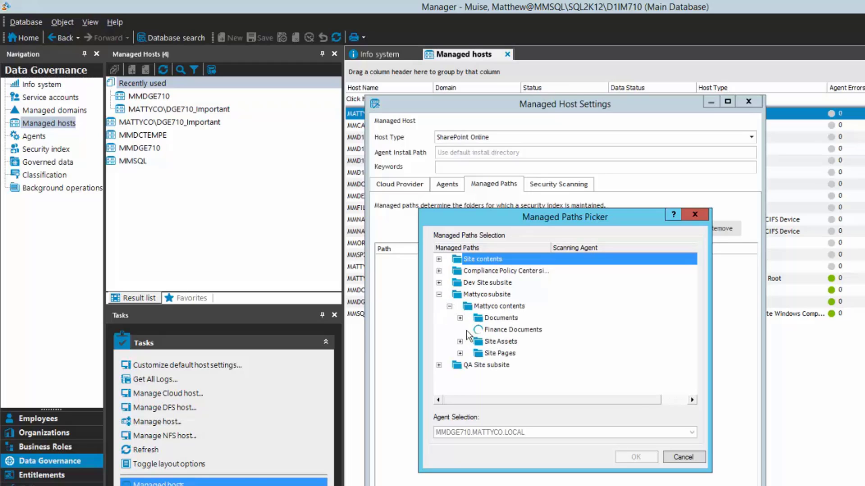
{"action": "left_click", "coordinate": [480, 342]}
{"action": "left_click", "coordinate": [480, 353]}
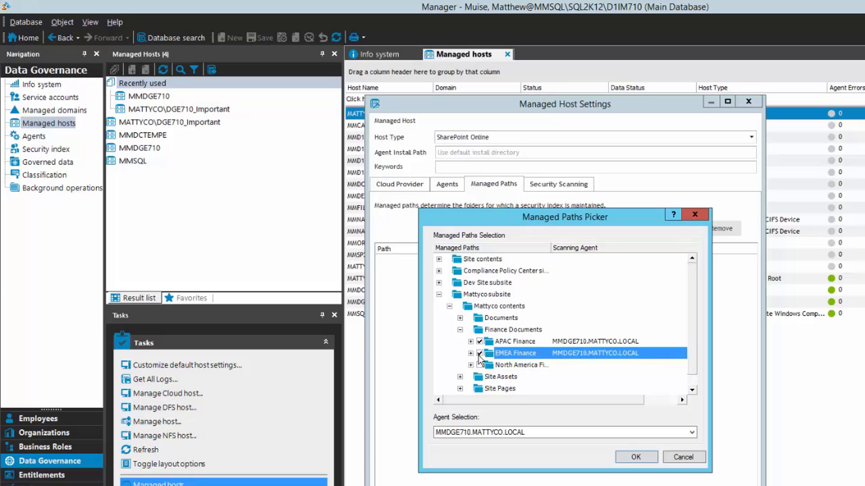
{"action": "left_click", "coordinate": [480, 365]}
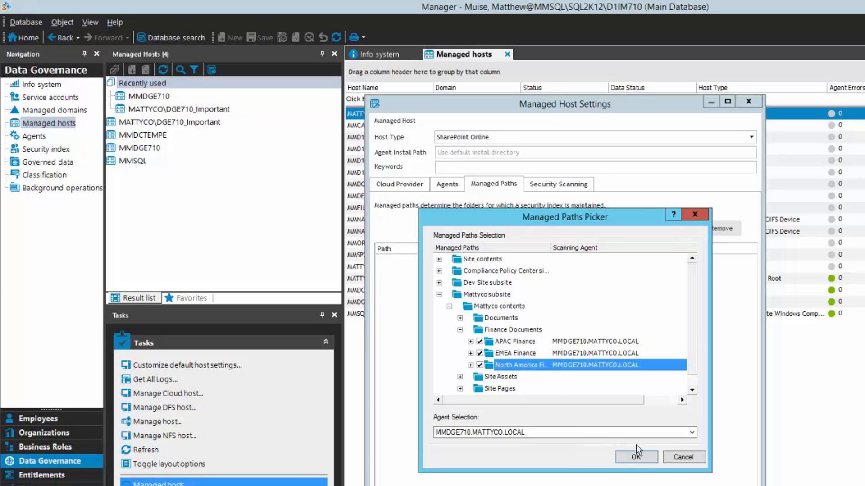
{"action": "left_click", "coordinate": [643, 459]}
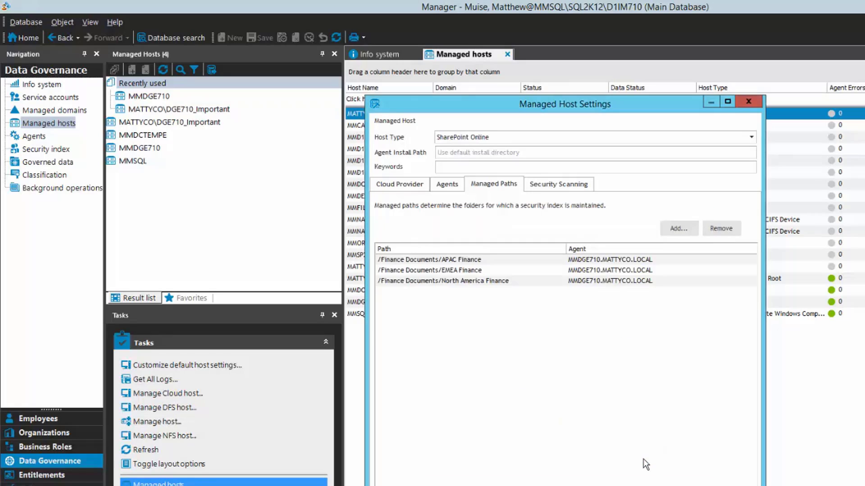
{"action": "left_click", "coordinate": [558, 188]}
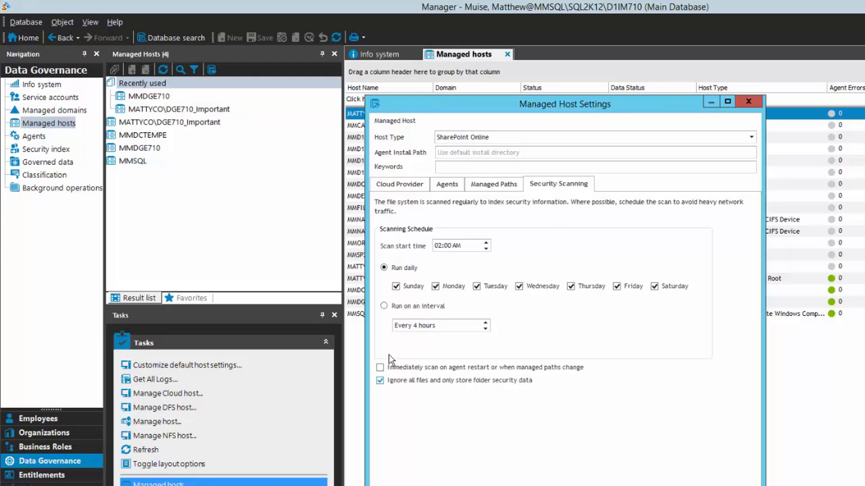
Enable immediate scanning on agent restart or path change and save the host settings.
{"action": "left_click", "coordinate": [380, 368]}
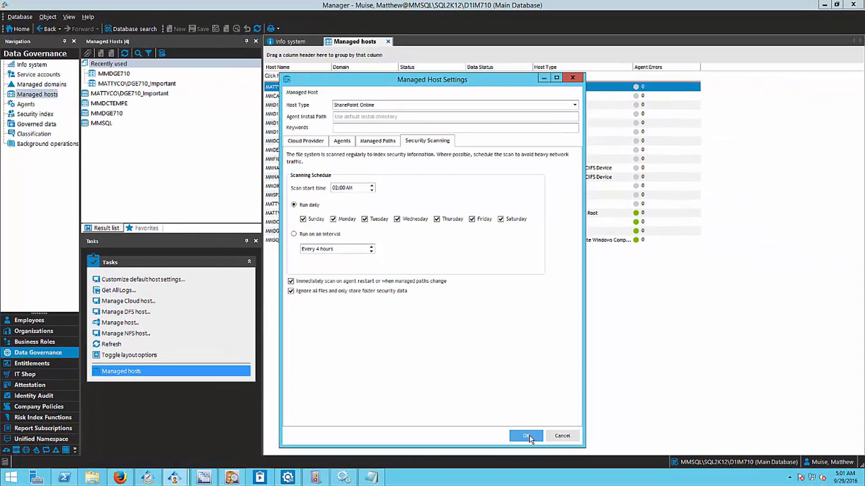
{"action": "left_click", "coordinate": [527, 436]}
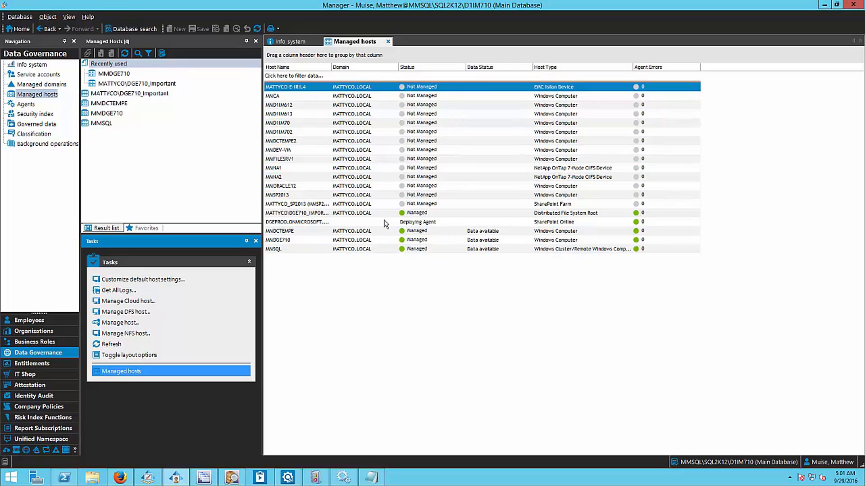
Select the DGEPROD.ONMICROSOFT.COM host and wait until its status reads Managed.
{"action": "left_click", "coordinate": [385, 222]}
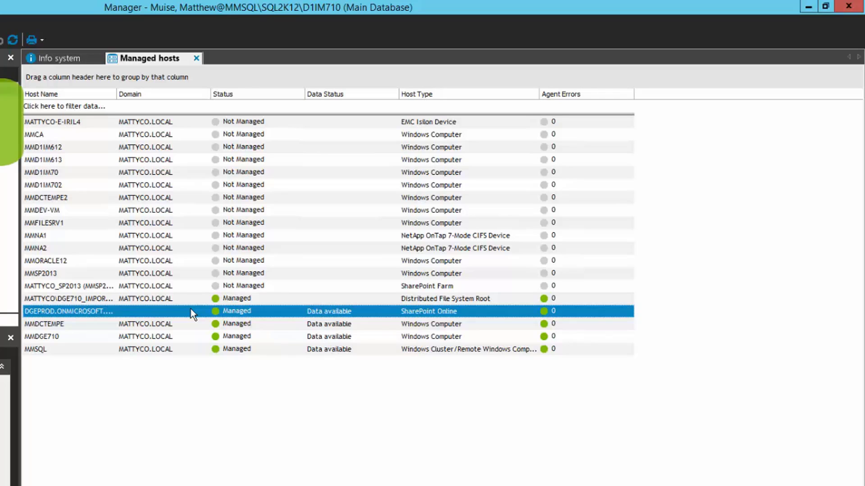
Drill from the DGEPROD host into Finance Documents and view North America Finance's folder permissions.
{"action": "double_click", "coordinate": [191, 311]}
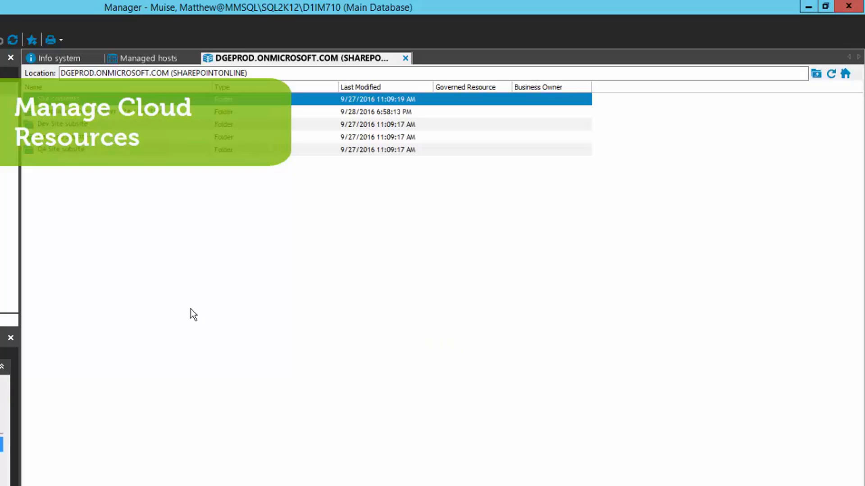
{"action": "double_click", "coordinate": [135, 135]}
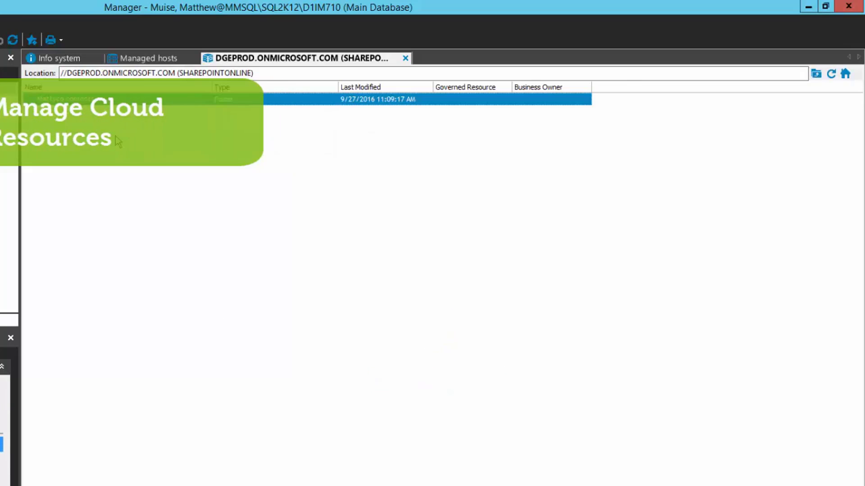
{"action": "double_click", "coordinate": [64, 111]}
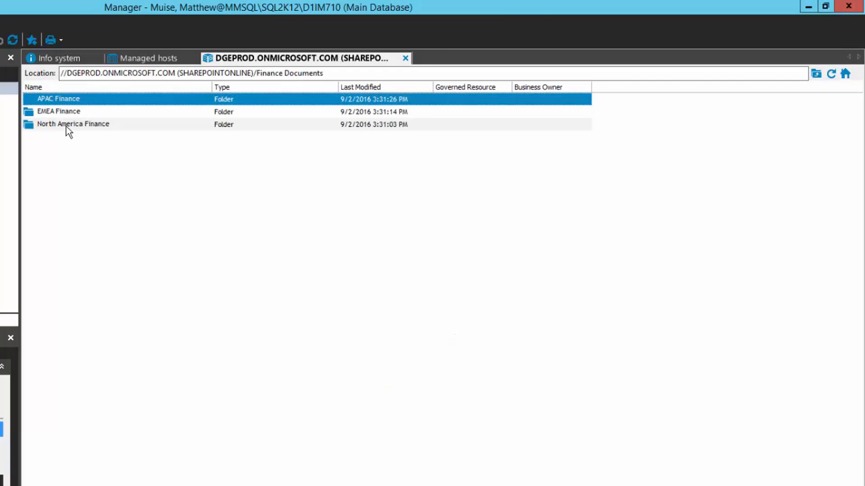
{"action": "left_click", "coordinate": [93, 127]}
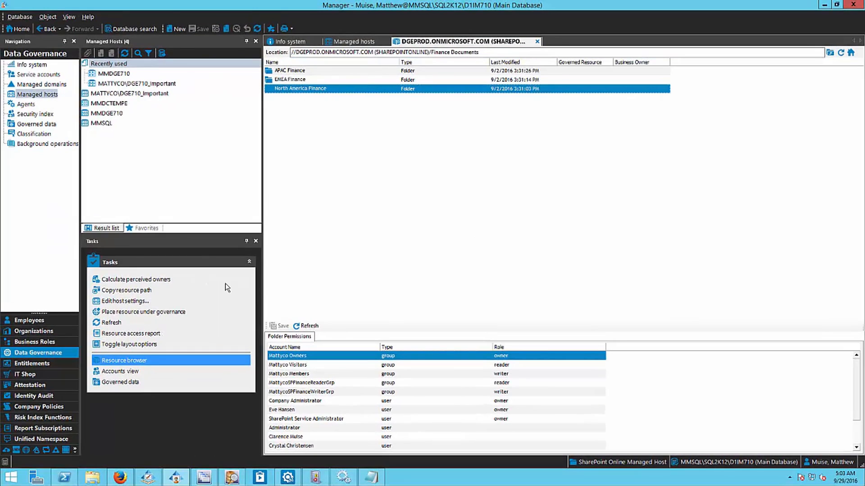
Calculate perceived owners and set the employee-linked account as North America Finance's business owner.
{"action": "left_click", "coordinate": [149, 281]}
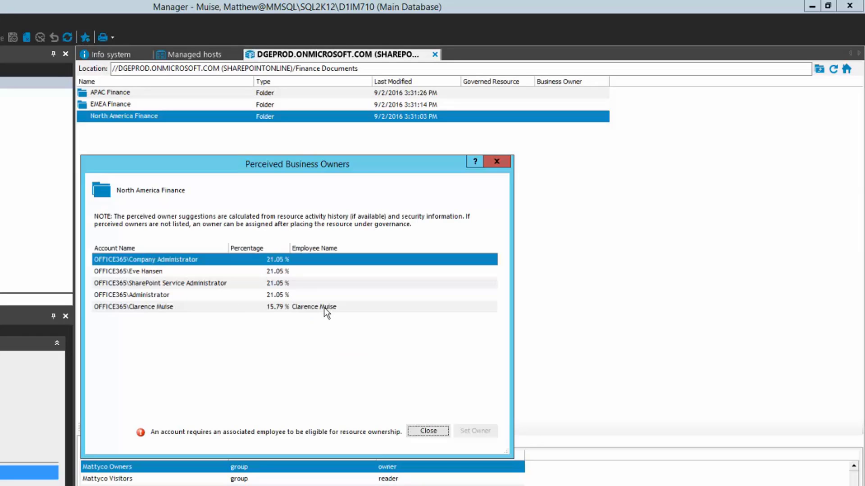
{"action": "left_click", "coordinate": [324, 308]}
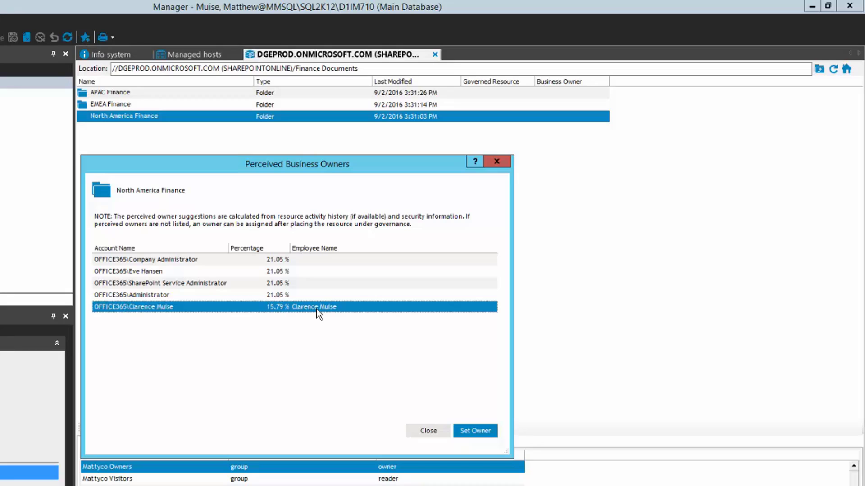
{"action": "left_click", "coordinate": [474, 430]}
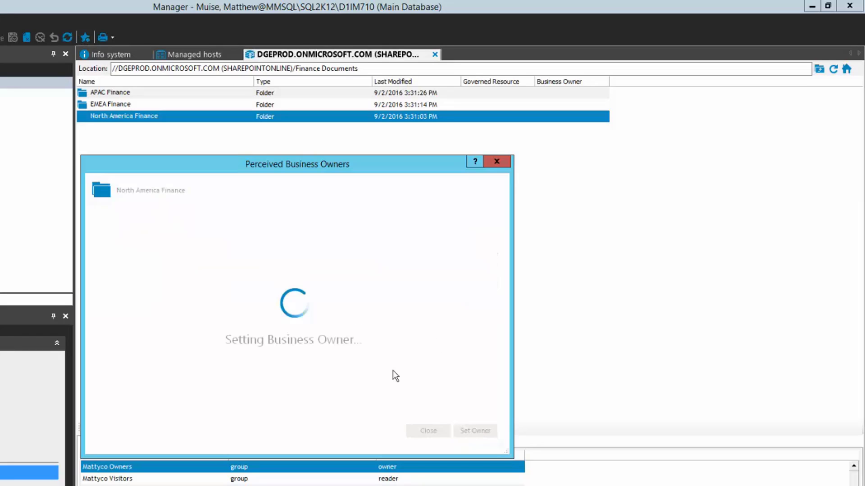
{"action": "left_click", "coordinate": [429, 431]}
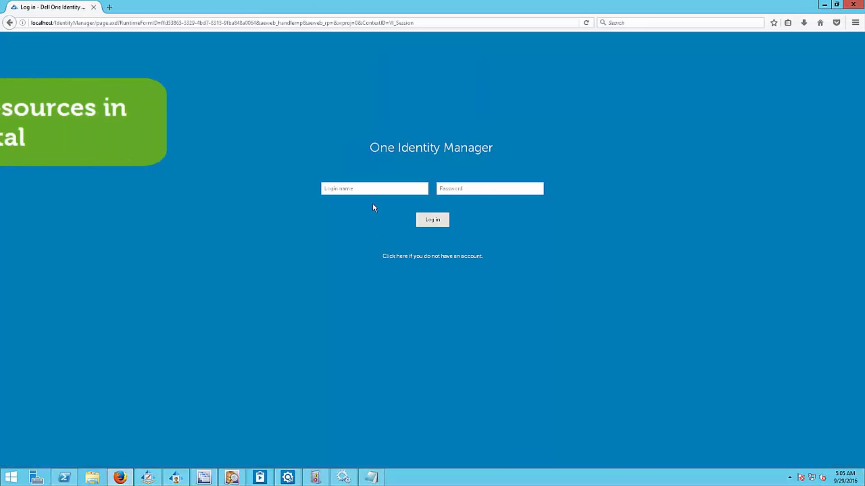
Log in to the web portal with the folder owner's login name.
{"action": "left_click", "coordinate": [336, 189]}
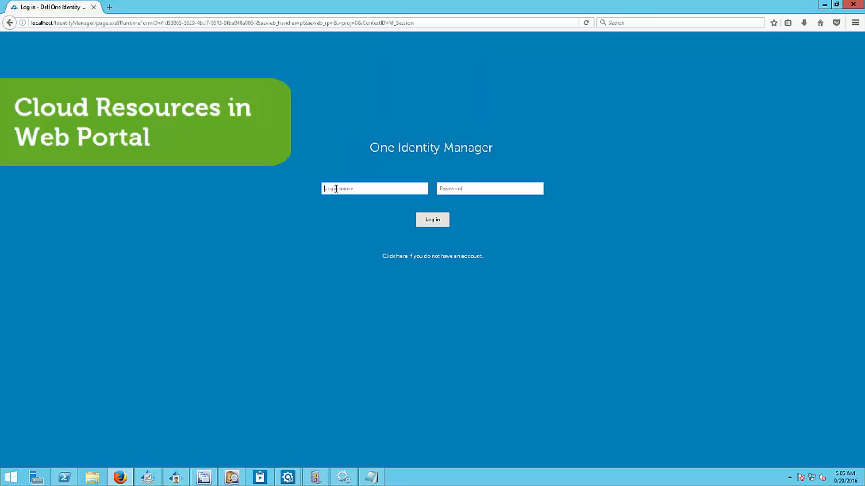
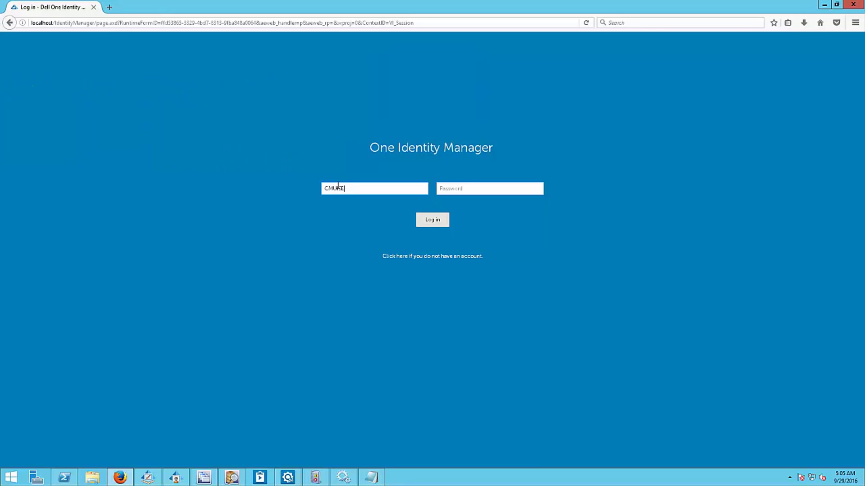
{"action": "left_click", "coordinate": [435, 220]}
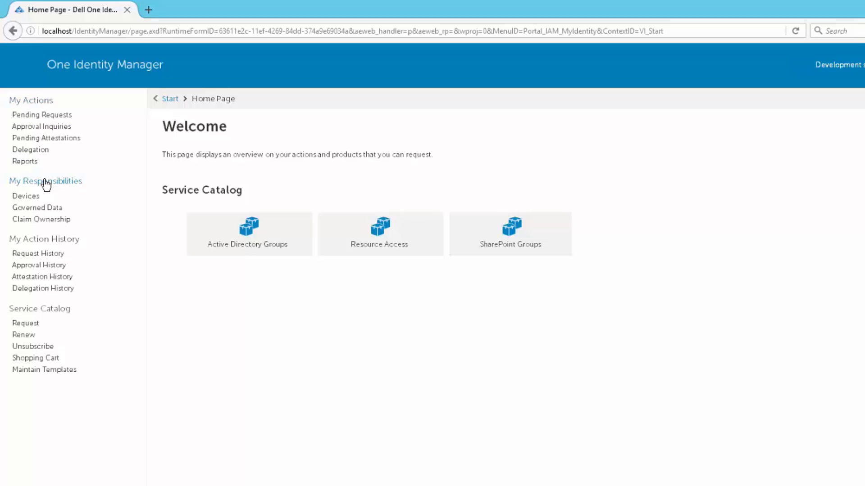
From Governed Data under My Responsibilities, open the North America Finance resource's details.
{"action": "left_click", "coordinate": [45, 208]}
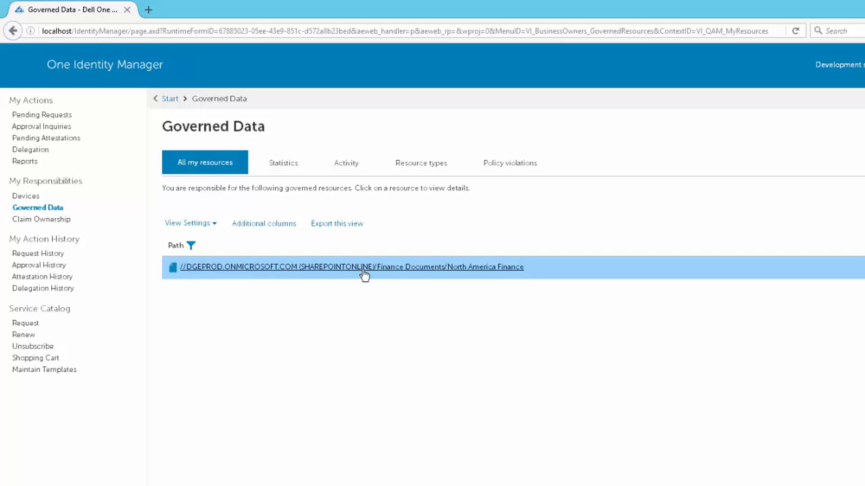
{"action": "left_click", "coordinate": [505, 269]}
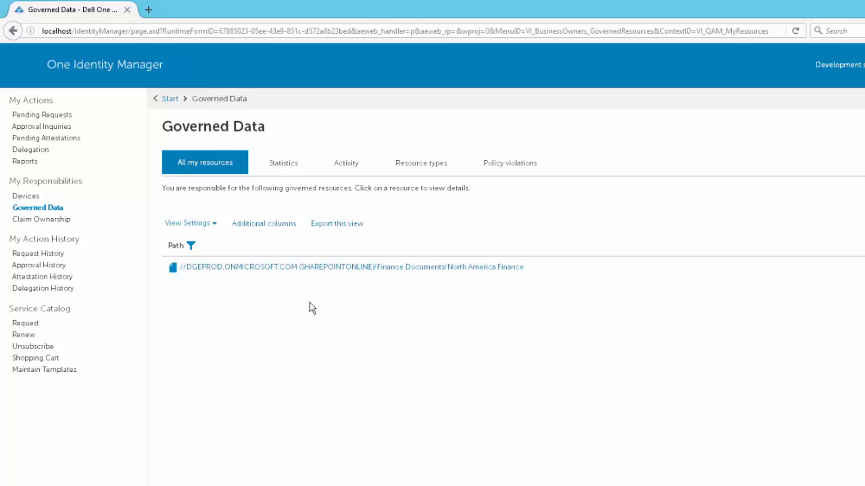
{"action": "left_click", "coordinate": [247, 270]}
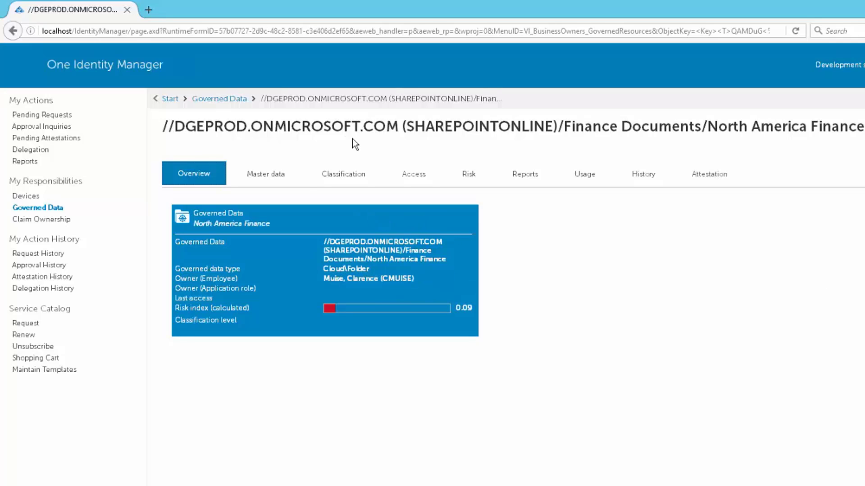
Classify the folder Restricted with a financial-information justification, save, then review its risk and reports.
{"action": "left_click", "coordinate": [350, 180]}
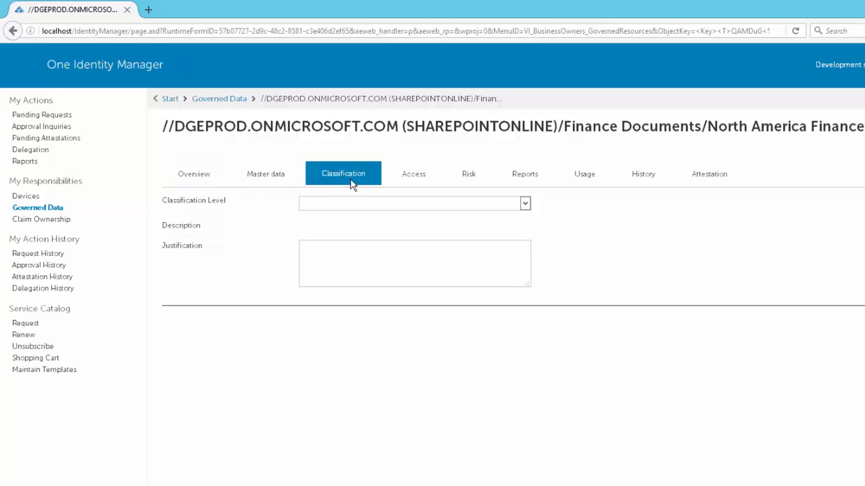
{"action": "left_click", "coordinate": [528, 203]}
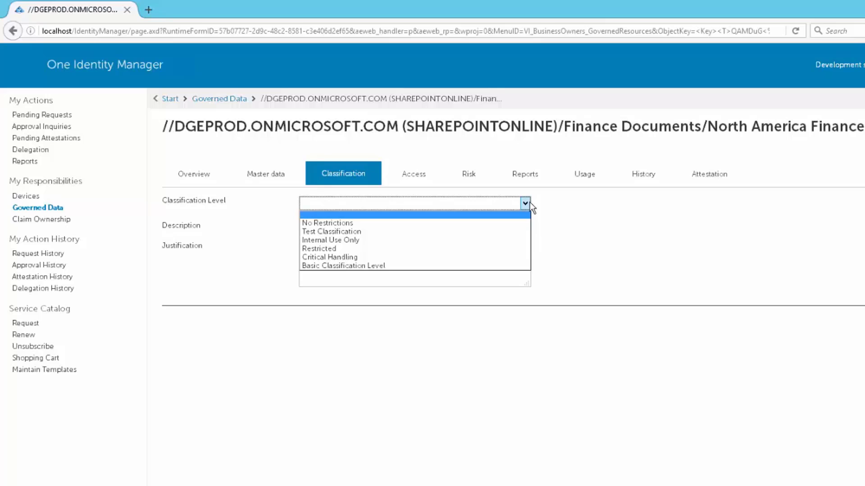
{"action": "left_click", "coordinate": [348, 248]}
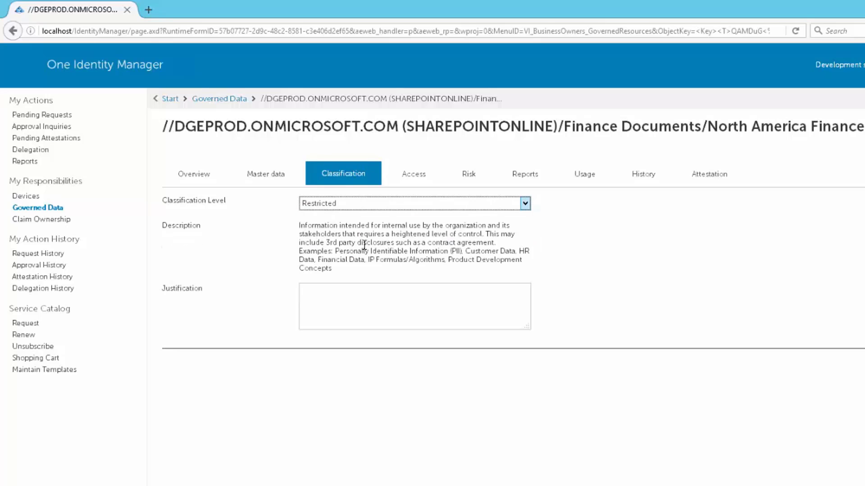
{"action": "left_click", "coordinate": [359, 305]}
{"action": "type", "text": "This contains financial information"}
{"action": "left_click", "coordinate": [863, 362]}
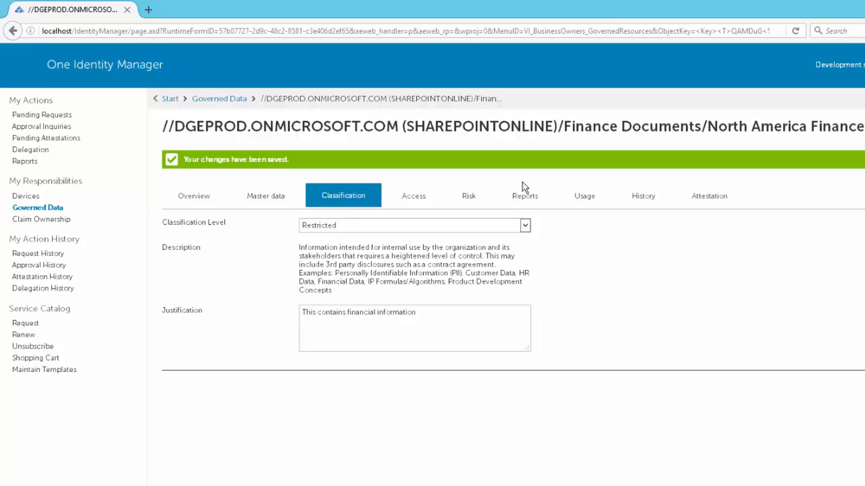
{"action": "left_click", "coordinate": [473, 195]}
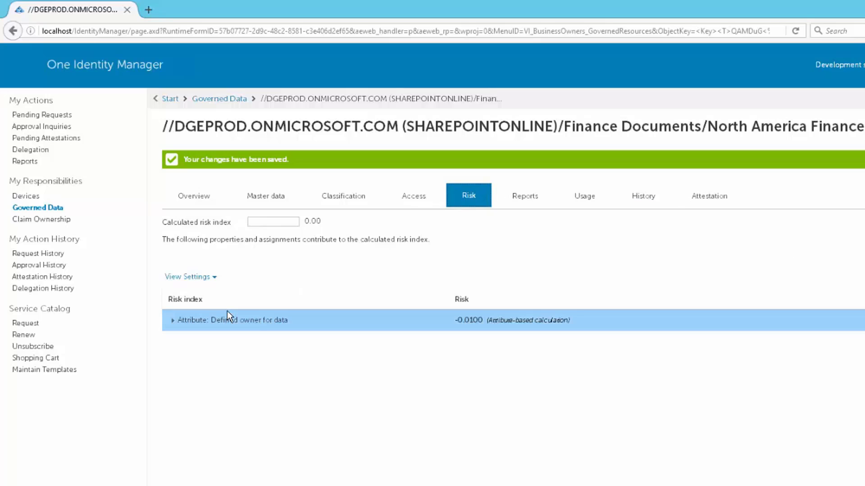
{"action": "left_click", "coordinate": [525, 198]}
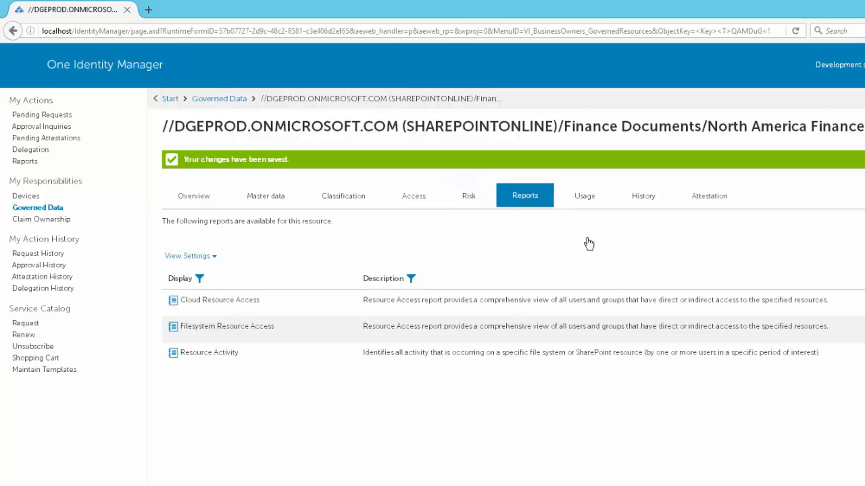